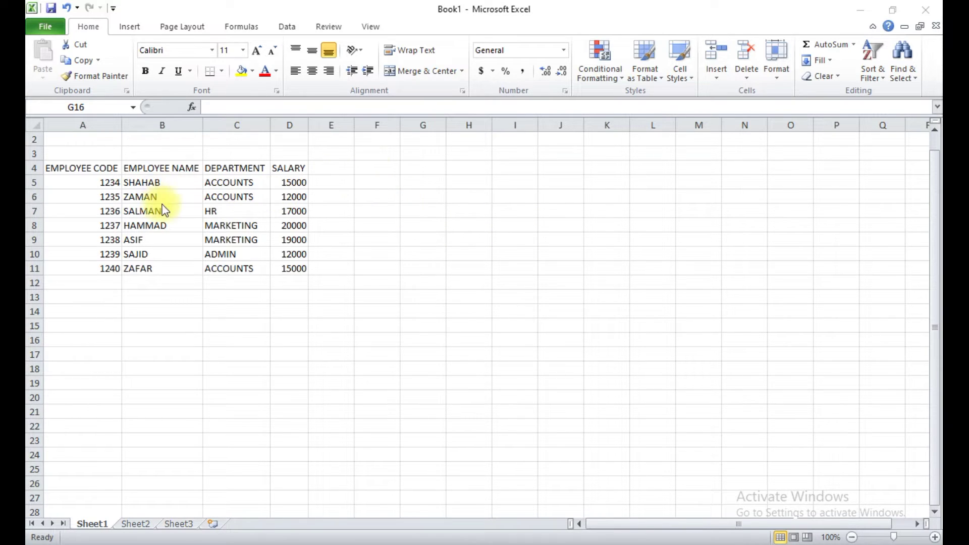
- Select the whole header row 4 of the employee table
{"action": "left_click", "coordinate": [33, 169]}
{"action": "left_click", "coordinate": [139, 182]}
{"action": "left_click", "coordinate": [86, 171]}
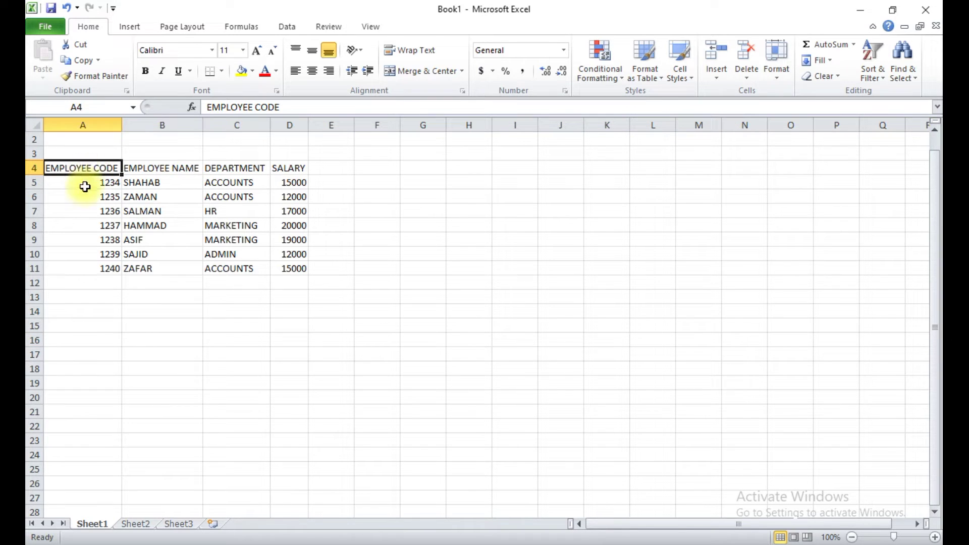
{"action": "left_click", "coordinate": [224, 372]}
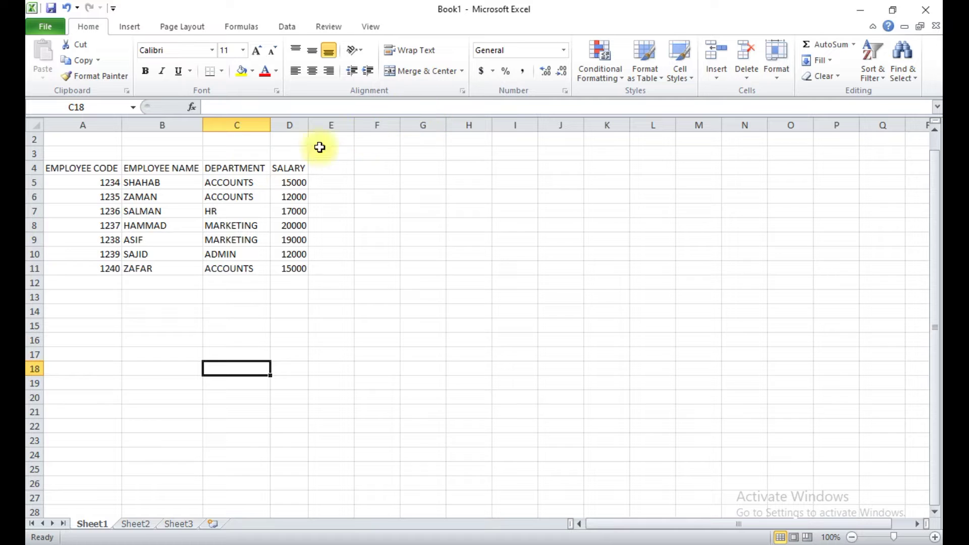
{"action": "mouse_move", "coordinate": [91, 167]}
{"action": "left_mouse_down"}
{"action": "mouse_move", "coordinate": [169, 252]}
{"action": "mouse_move", "coordinate": [292, 270]}
{"action": "left_mouse_up"}
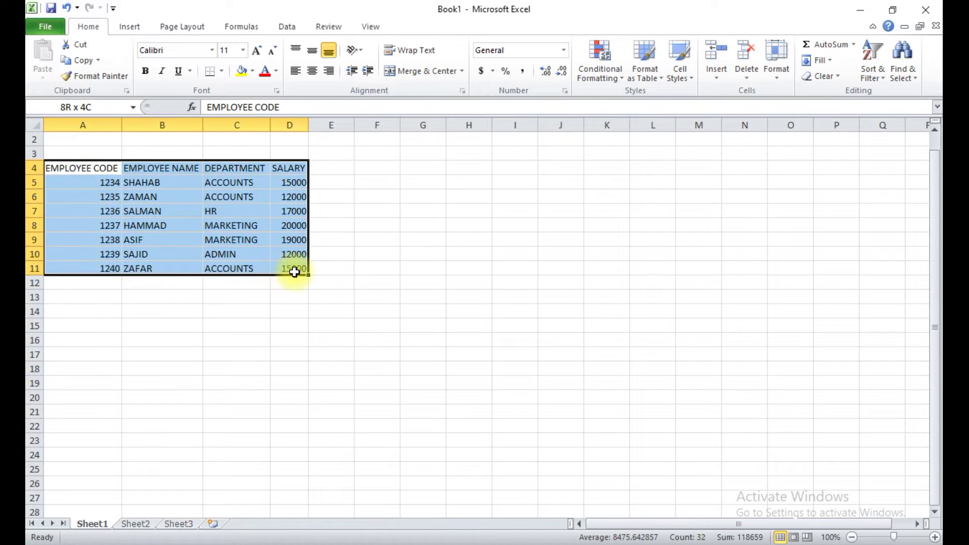
{"action": "left_click", "coordinate": [240, 335]}
{"action": "mouse_move", "coordinate": [104, 168]}
{"action": "left_mouse_down"}
{"action": "mouse_move", "coordinate": [313, 273]}
{"action": "mouse_move", "coordinate": [306, 269]}
{"action": "left_mouse_up"}
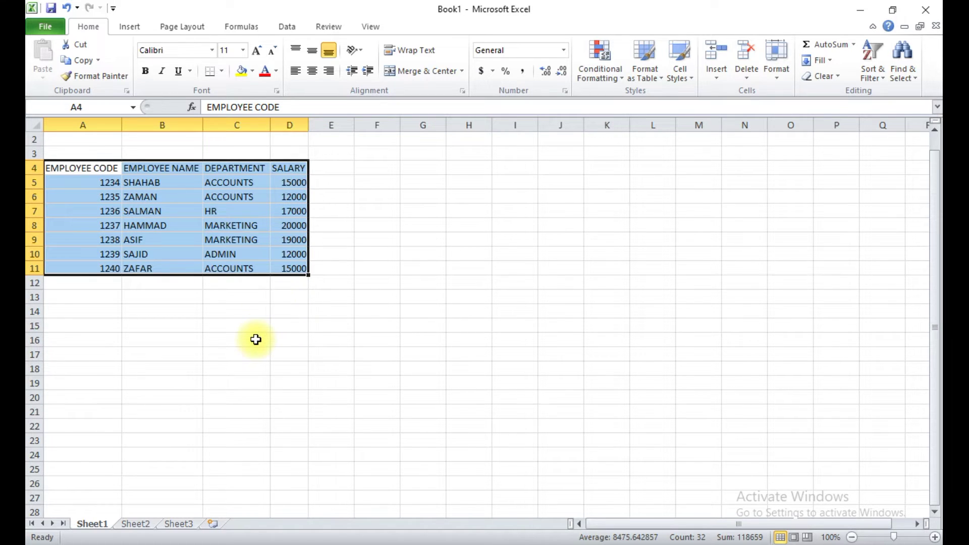
{"action": "left_click", "coordinate": [240, 339]}
{"action": "left_click", "coordinate": [110, 252]}
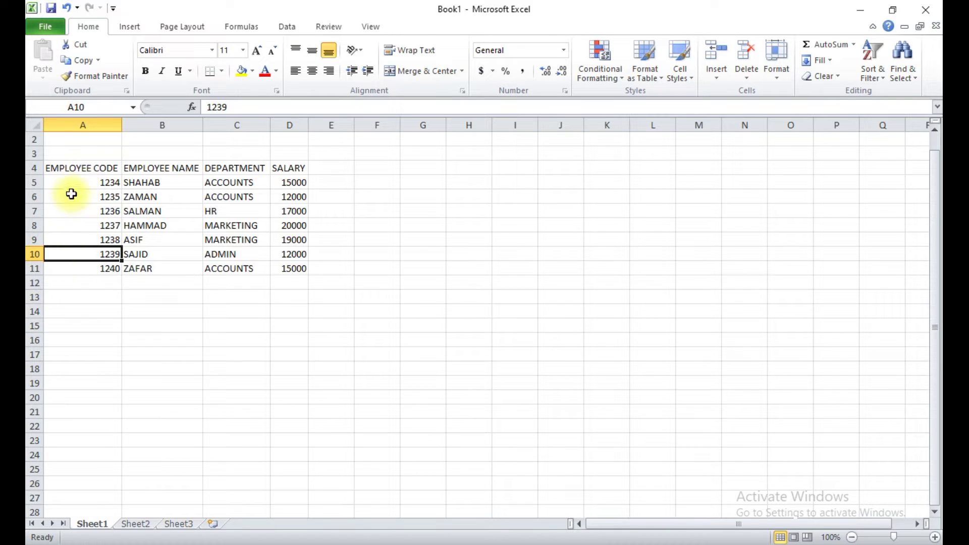
{"action": "left_click", "coordinate": [137, 367]}
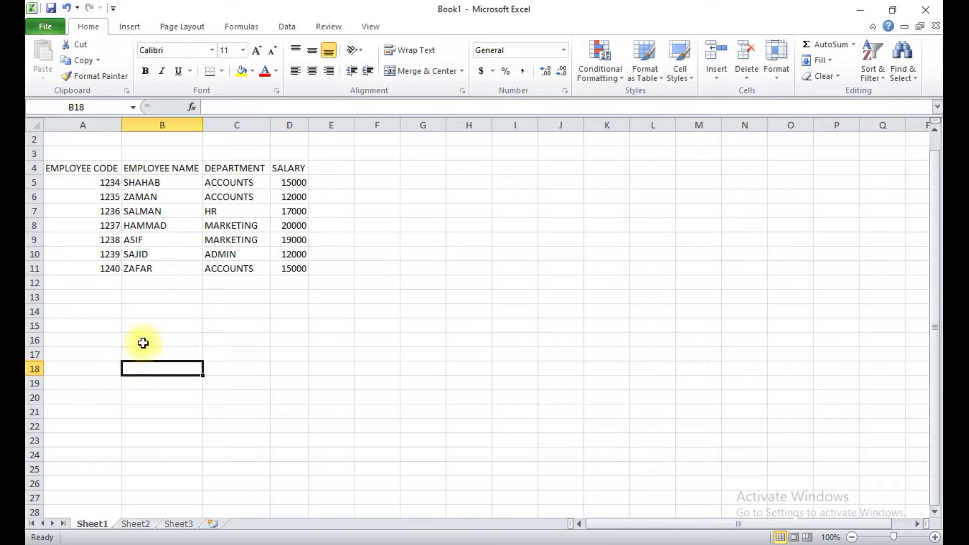
{"action": "left_click", "coordinate": [109, 172]}
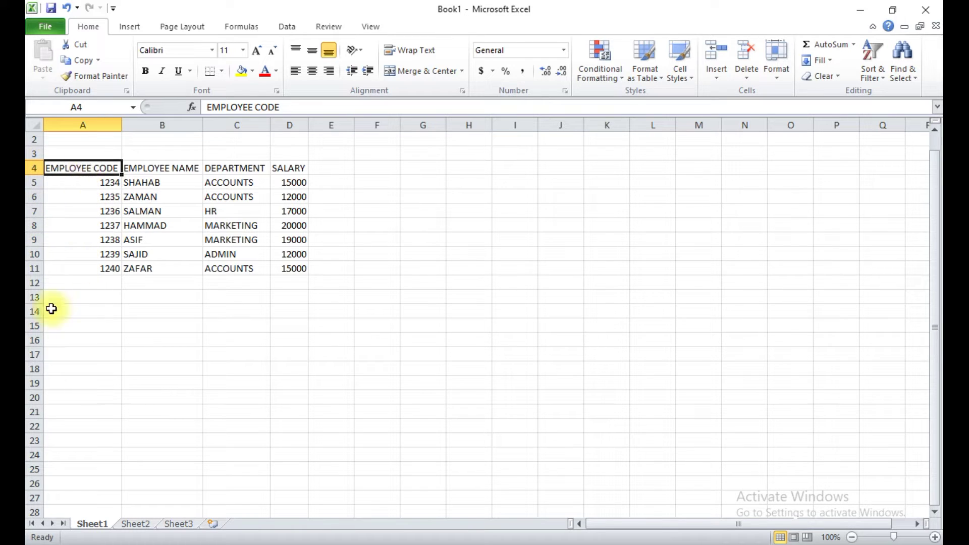
- Make header row 4 taller and middle-align its headings vertically after testing other alignments
{"action": "left_click_drag", "start_coordinate": [41, 175], "coordinate": [41, 190]}
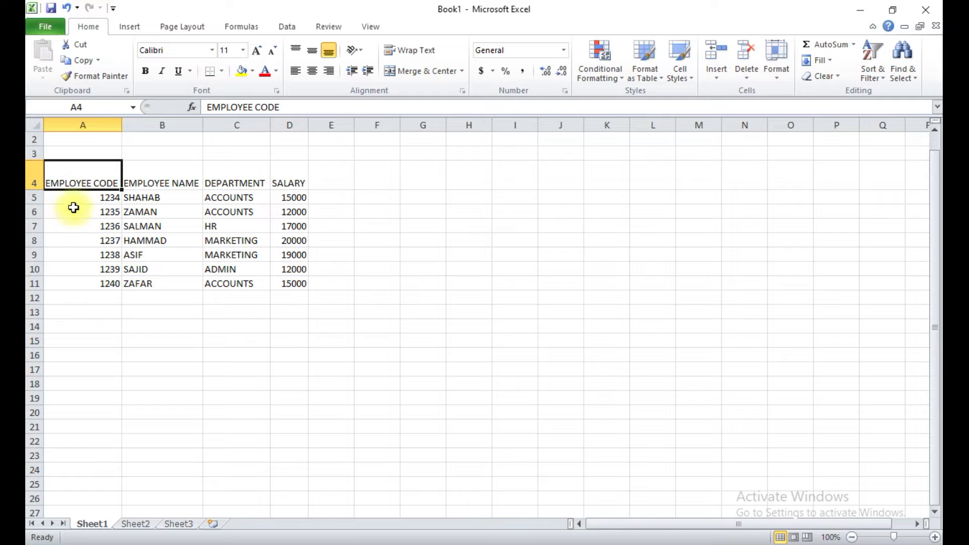
{"action": "left_click", "coordinate": [90, 184]}
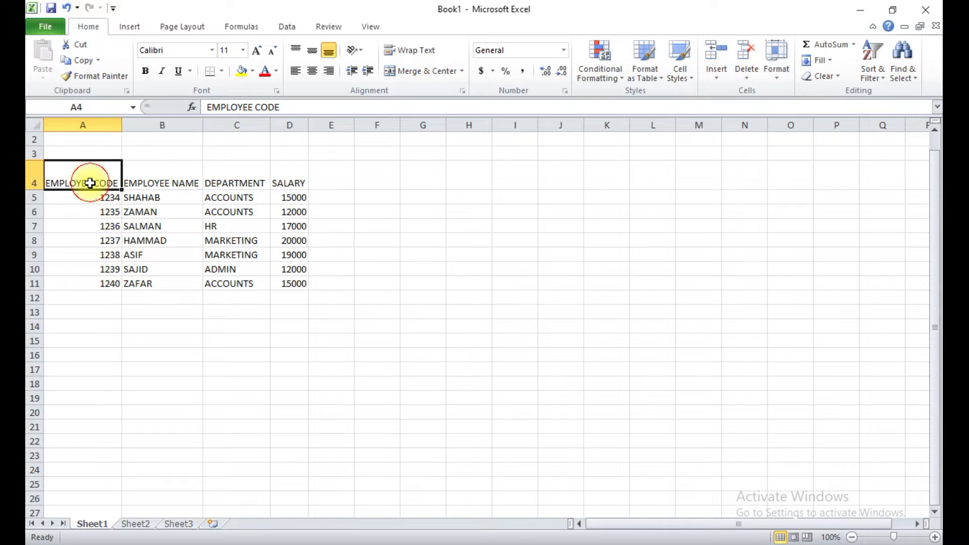
{"action": "left_click", "coordinate": [319, 55]}
{"action": "left_click", "coordinate": [34, 175]}
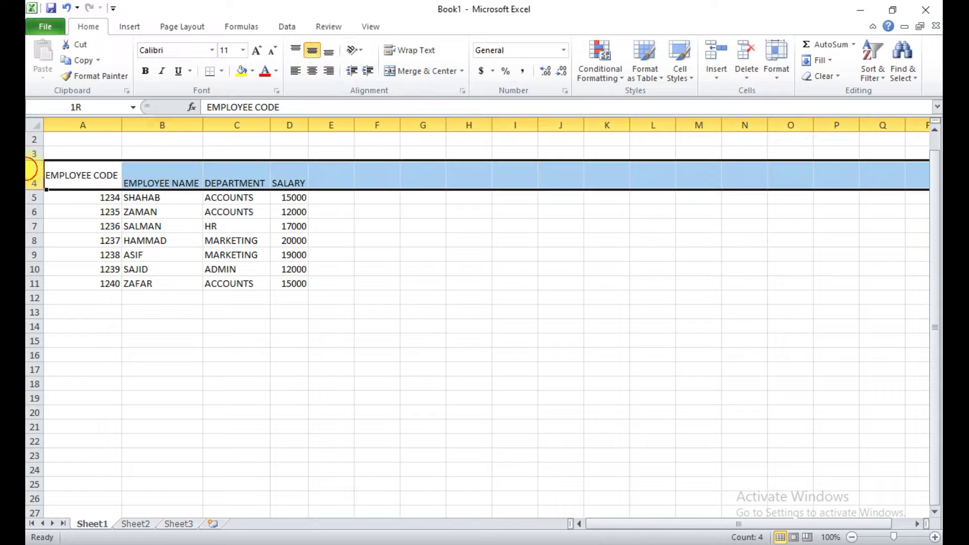
{"action": "left_click", "coordinate": [319, 54]}
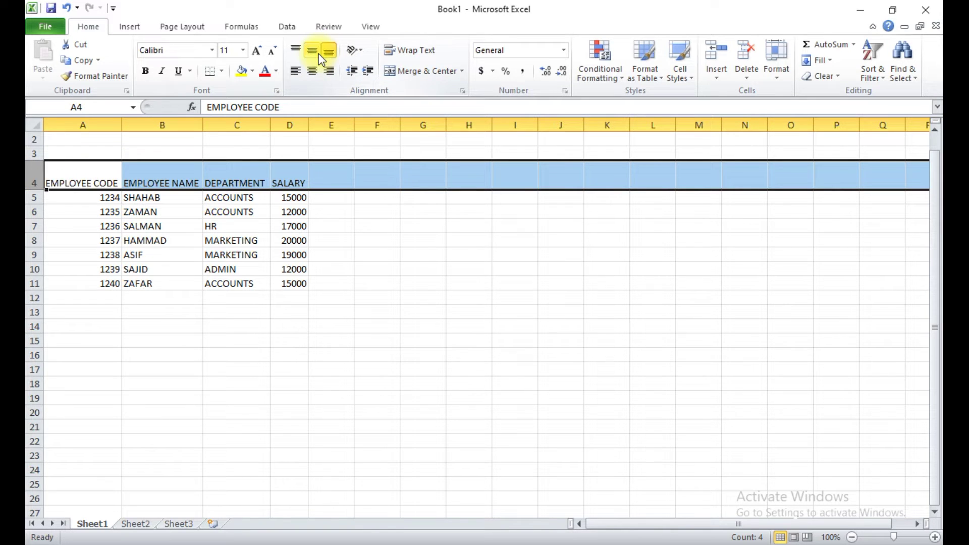
{"action": "left_click", "coordinate": [318, 53]}
{"action": "left_click", "coordinate": [313, 71]}
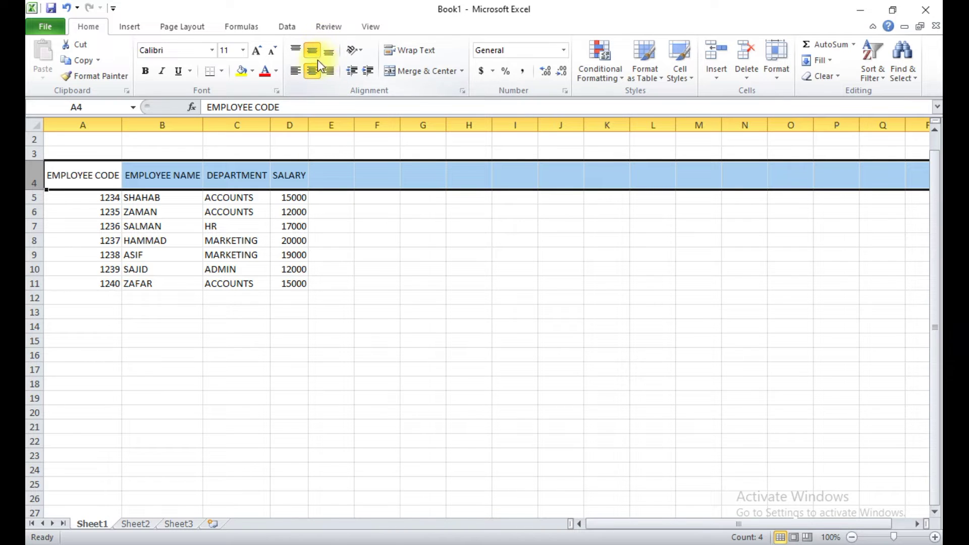
{"action": "left_click", "coordinate": [296, 70]}
{"action": "left_click_drag", "start_coordinate": [334, 255], "coordinate": [331, 241]}
- Widen columns A through E
{"action": "left_click_drag", "start_coordinate": [104, 126], "coordinate": [351, 127]}
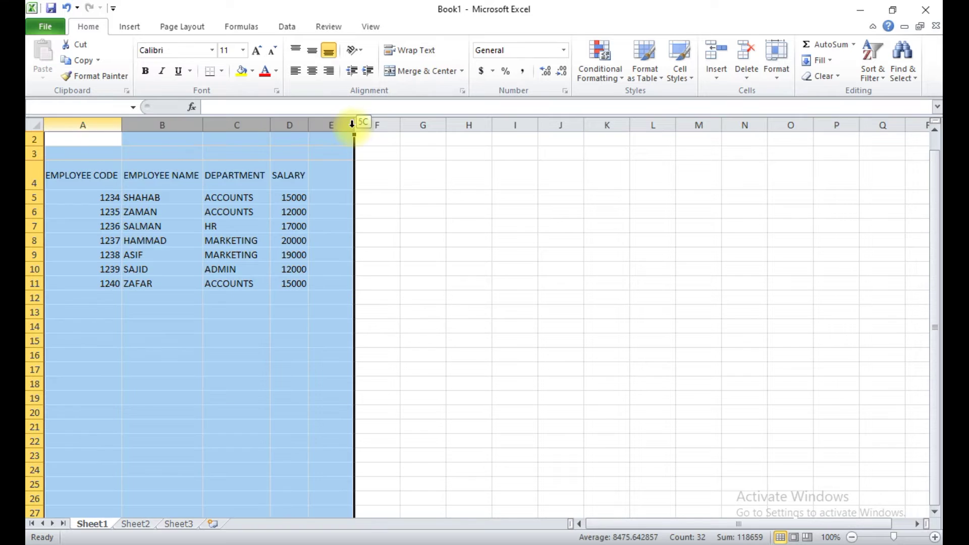
{"action": "left_click_drag", "start_coordinate": [127, 129], "coordinate": [151, 129]}
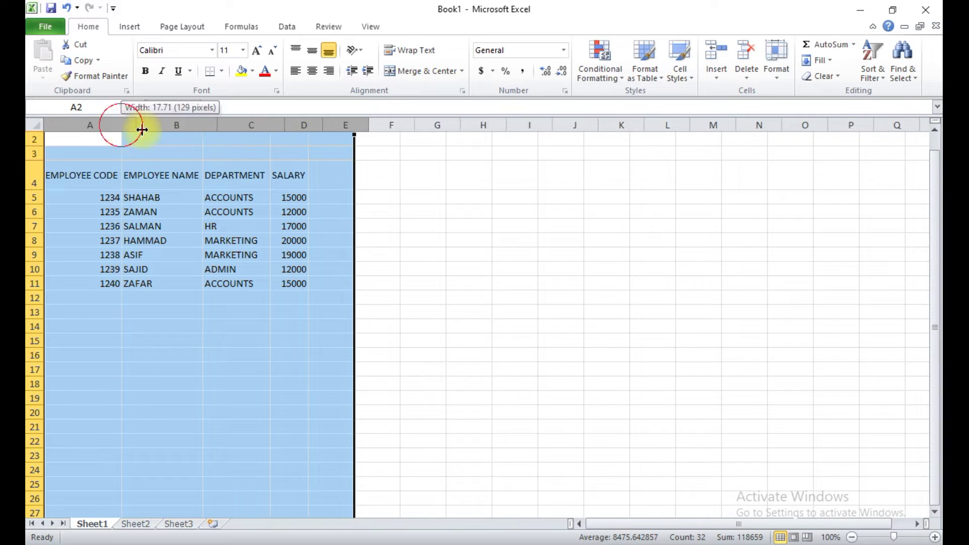
{"action": "left_click", "coordinate": [251, 180]}
- Centre the A4:D4 headings both horizontally and vertically after trying other alignments
{"action": "mouse_move", "coordinate": [101, 176]}
{"action": "left_mouse_down"}
{"action": "mouse_move", "coordinate": [441, 158]}
{"action": "mouse_move", "coordinate": [439, 177]}
{"action": "left_mouse_up"}
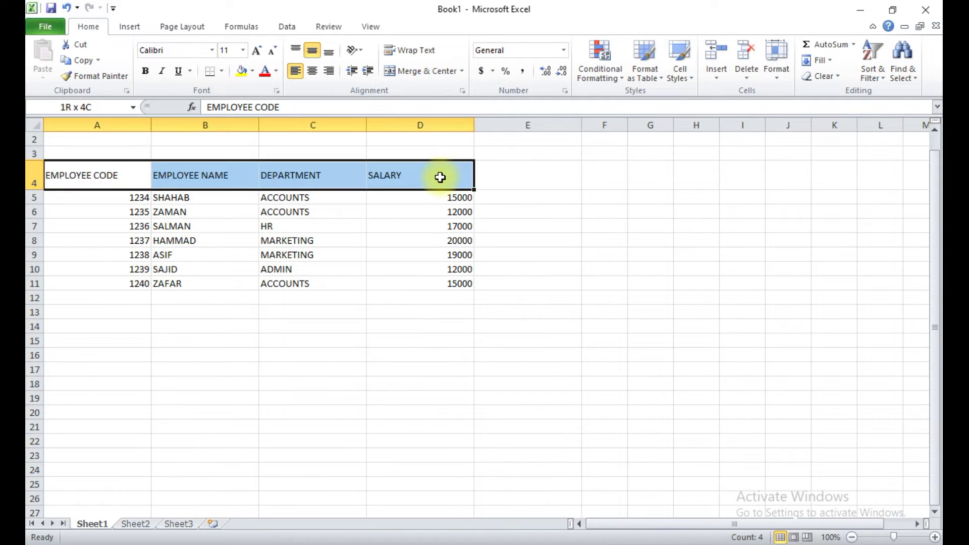
{"action": "left_click", "coordinate": [309, 72]}
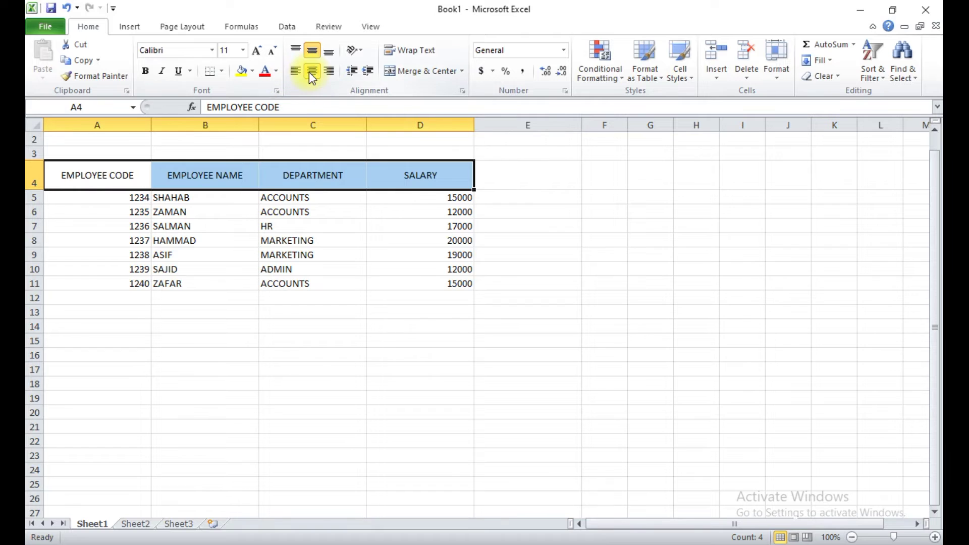
{"action": "left_click", "coordinate": [326, 71]}
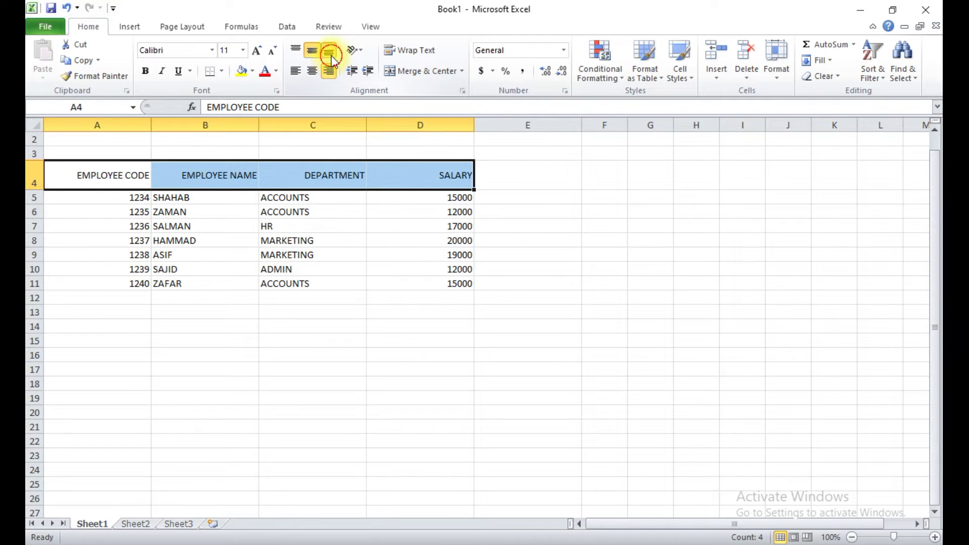
{"action": "left_click", "coordinate": [330, 54]}
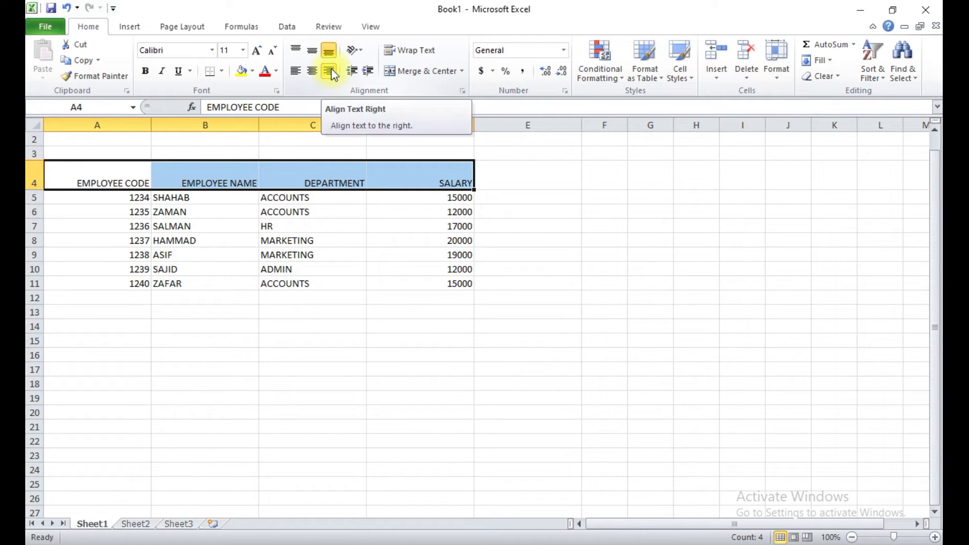
{"action": "left_click", "coordinate": [313, 51]}
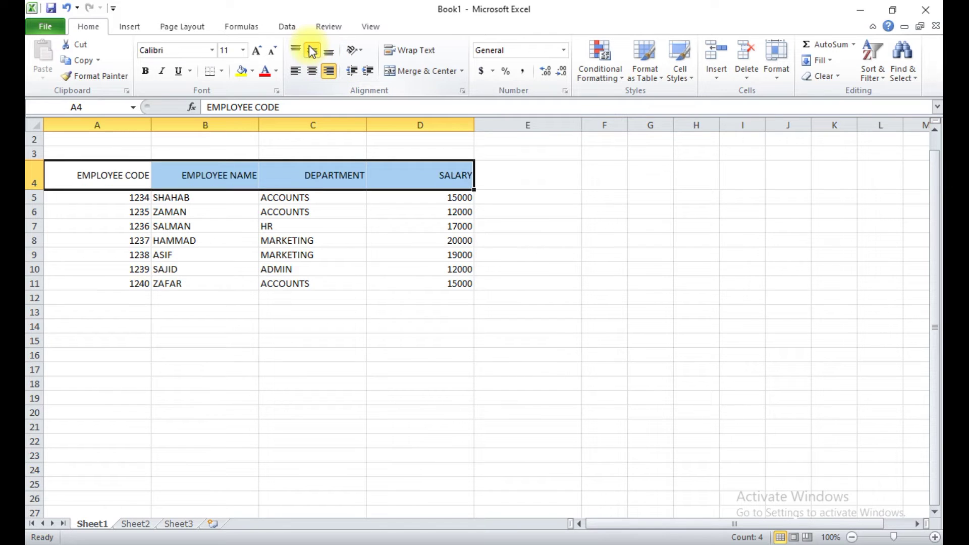
{"action": "left_click", "coordinate": [296, 50]}
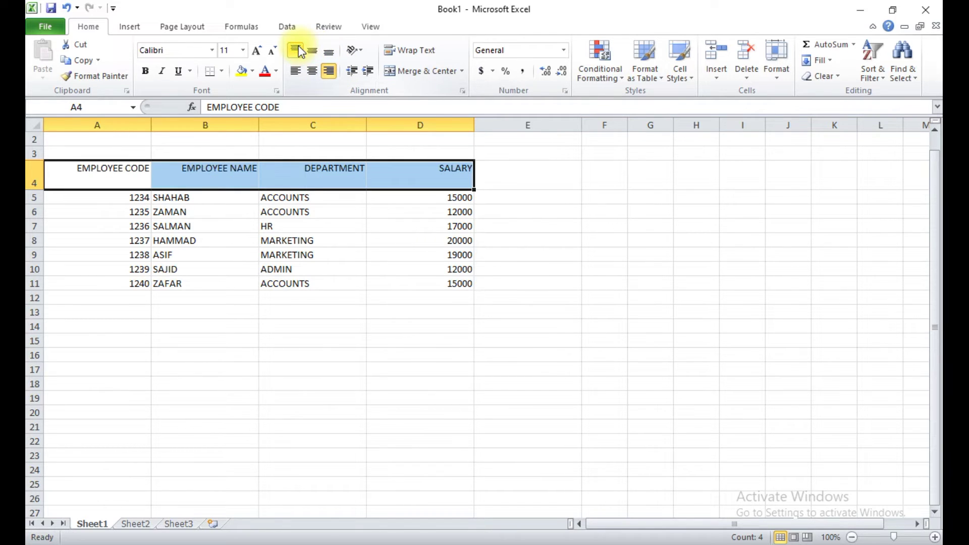
{"action": "left_click", "coordinate": [297, 72]}
{"action": "left_click", "coordinate": [313, 71]}
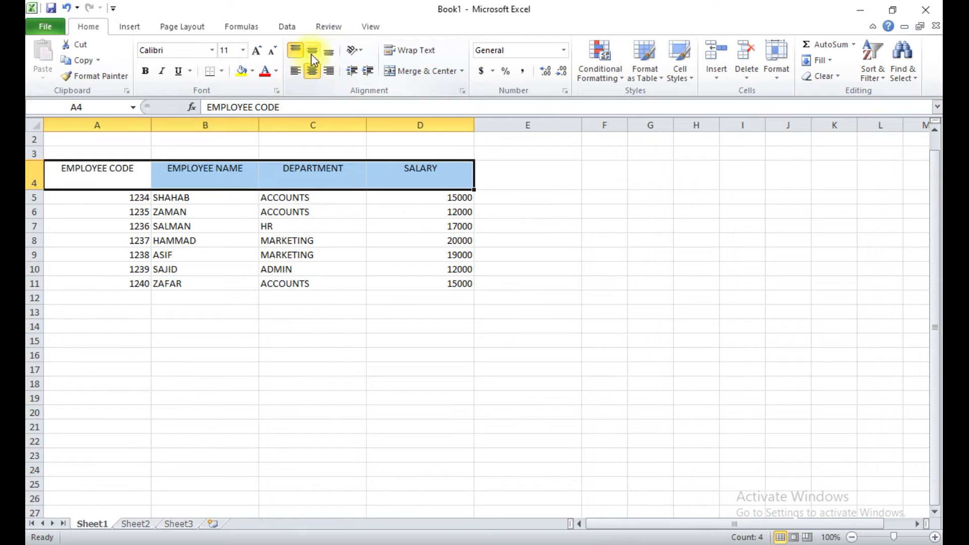
{"action": "left_click", "coordinate": [313, 51]}
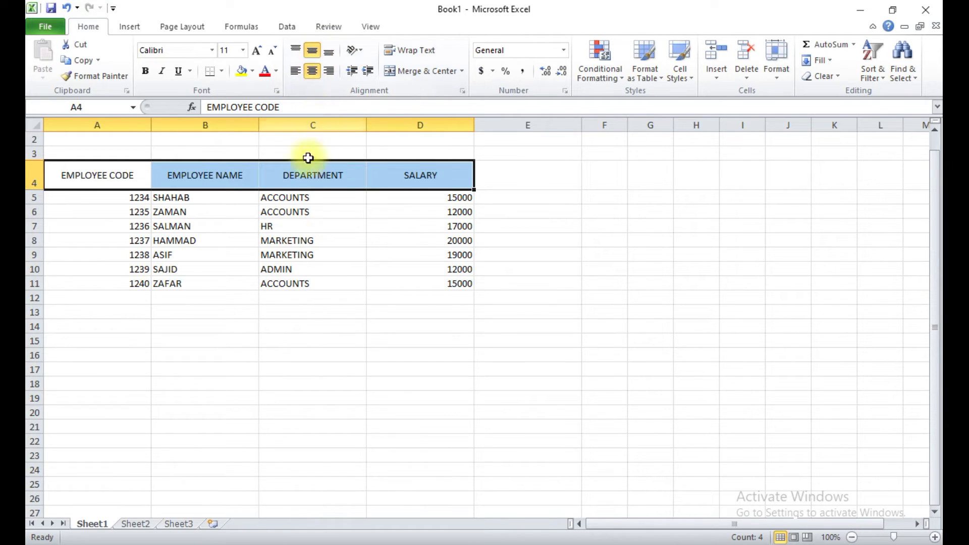
{"action": "left_click", "coordinate": [327, 307]}
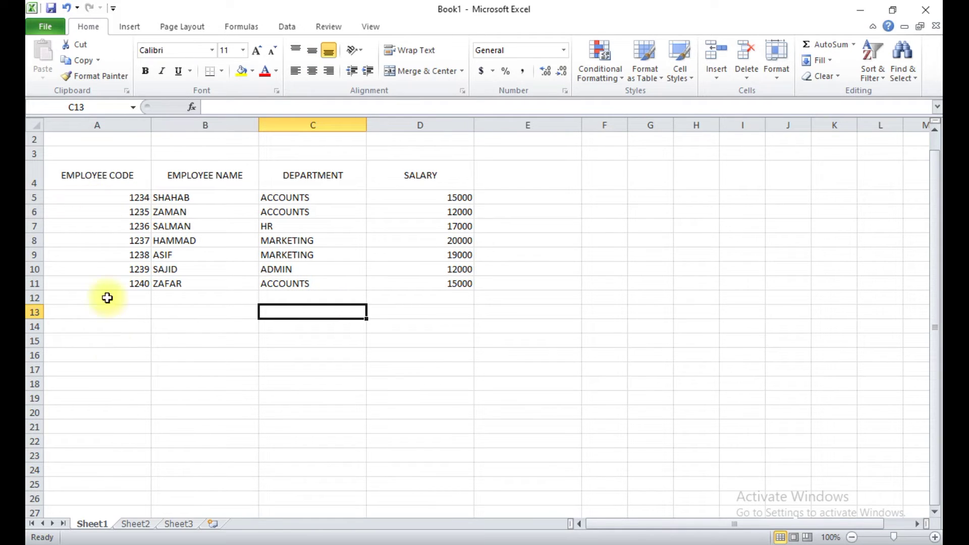
- AutoFit all columns so A–D shrink to fit their headings and data
{"action": "left_click", "coordinate": [36, 124]}
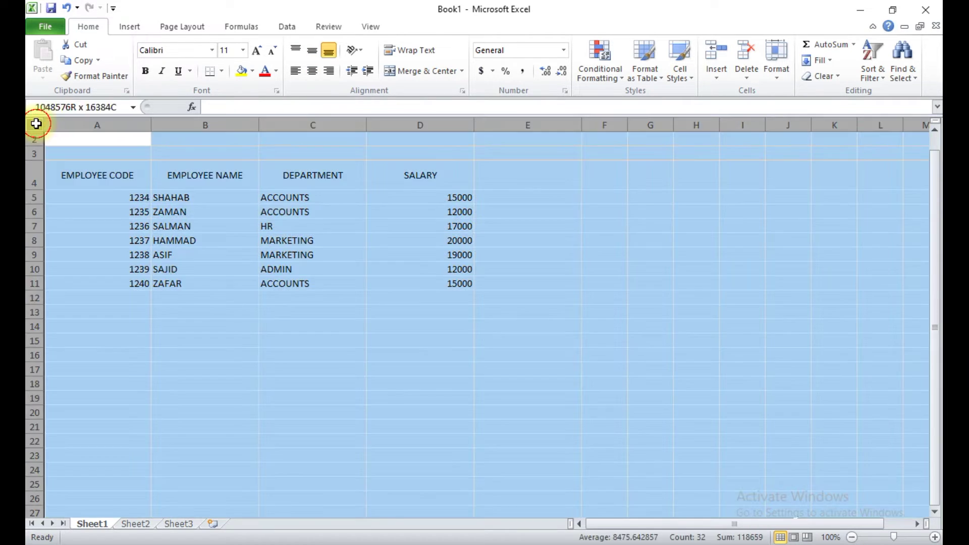
{"action": "double_click", "coordinate": [151, 125]}
{"action": "left_click", "coordinate": [141, 225]}
{"action": "left_click", "coordinate": [117, 223]}
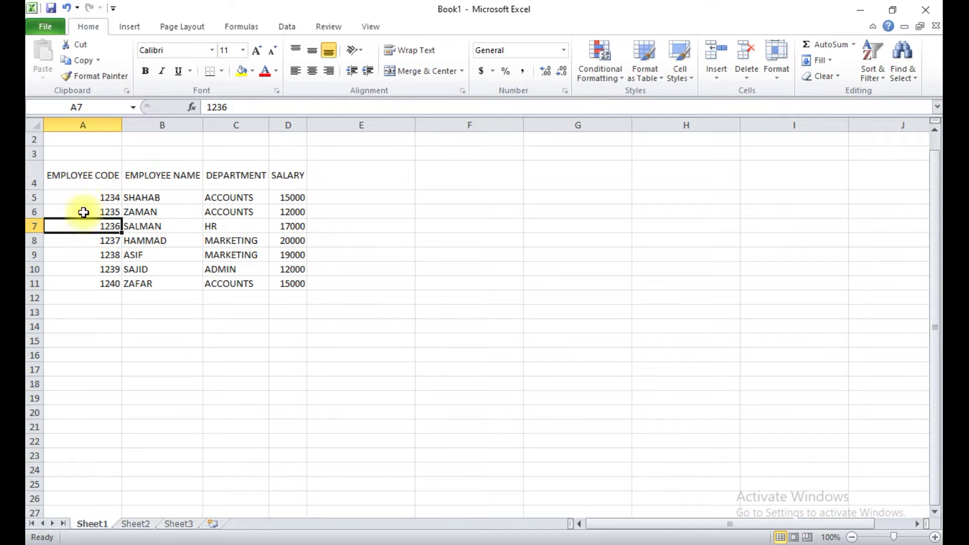
{"action": "left_click", "coordinate": [58, 309]}
{"action": "left_click", "coordinate": [80, 238]}
{"action": "left_click", "coordinate": [82, 182]}
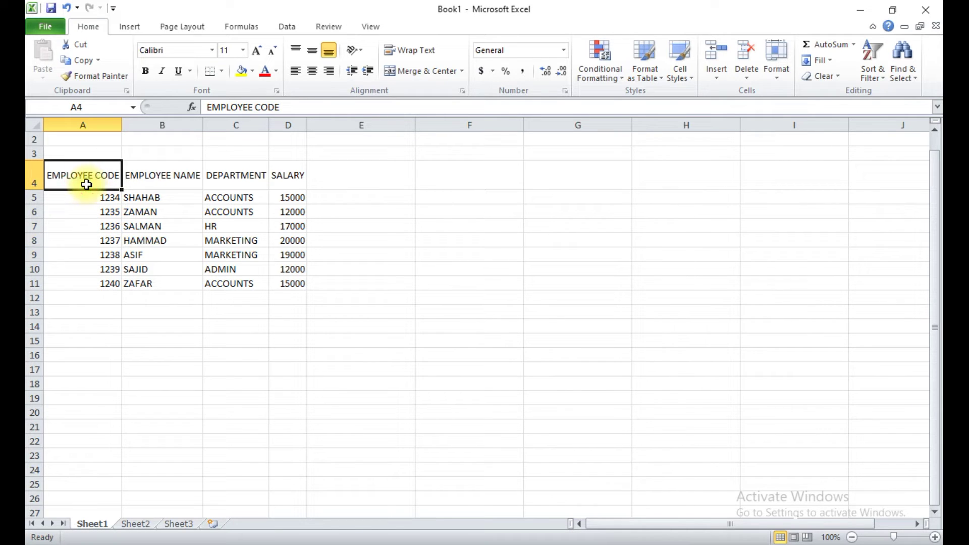
- Apply Wrap Text to A4 and B4 and narrow columns A and B so both headings wrap
{"action": "left_click", "coordinate": [410, 56]}
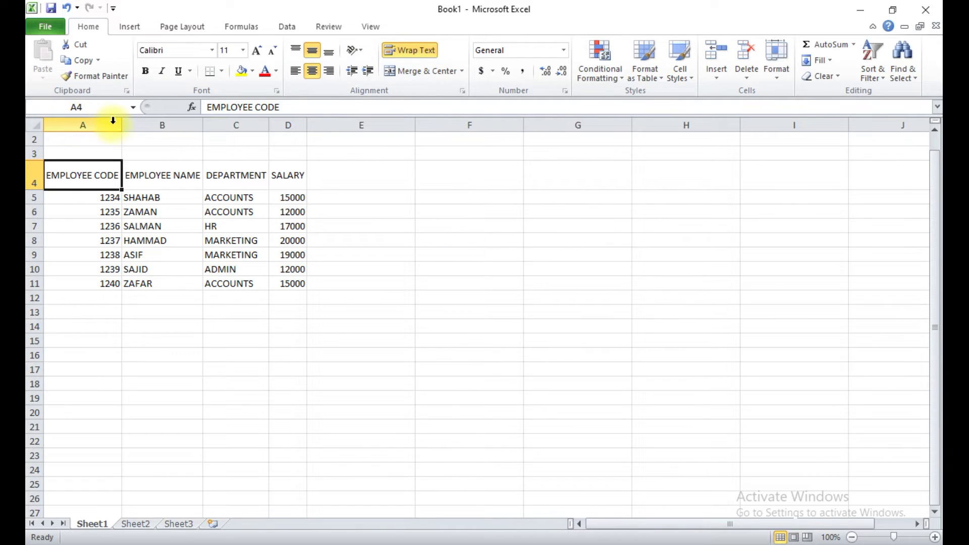
{"action": "left_click_drag", "start_coordinate": [123, 126], "coordinate": [95, 126]}
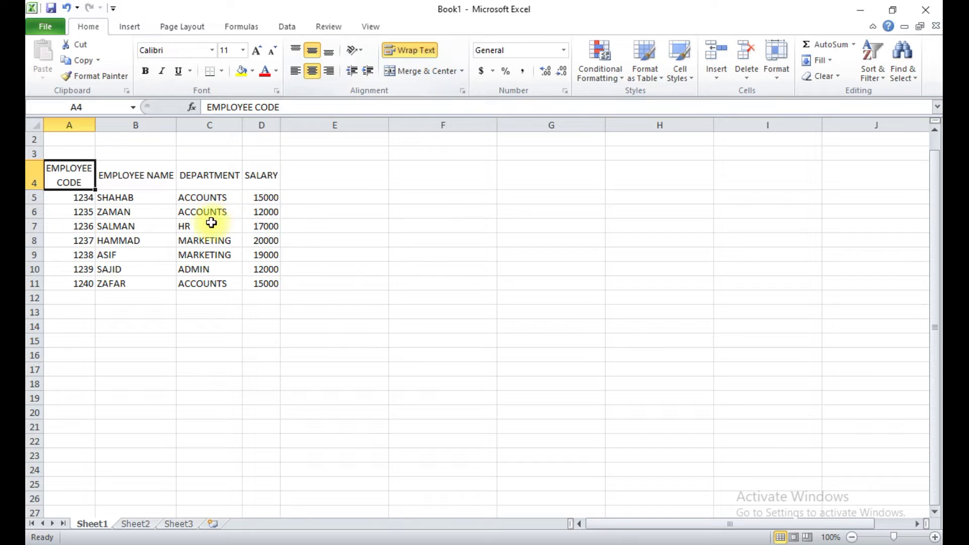
{"action": "left_click", "coordinate": [134, 185]}
{"action": "left_click_drag", "start_coordinate": [176, 125], "coordinate": [151, 126]}
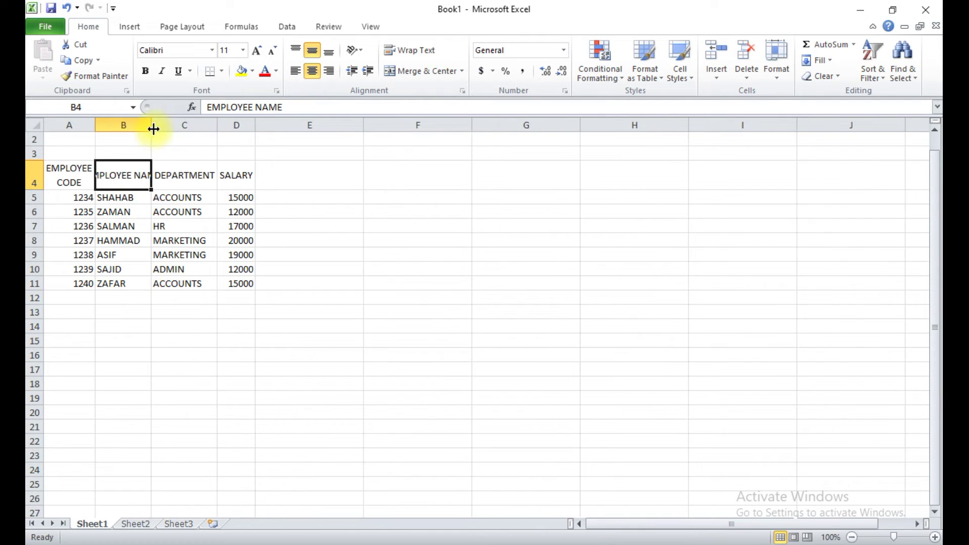
{"action": "left_click", "coordinate": [411, 49]}
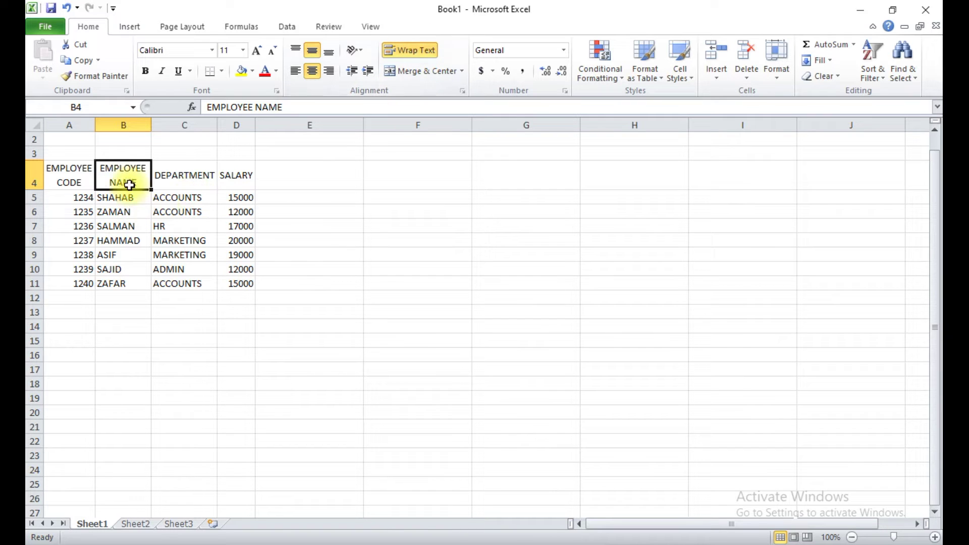
{"action": "left_click", "coordinate": [188, 224]}
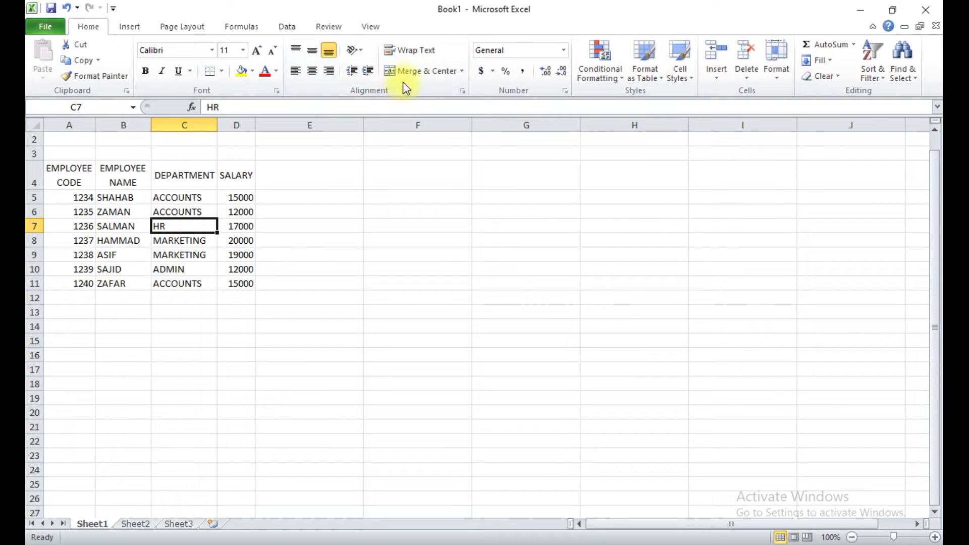
{"action": "left_click", "coordinate": [312, 70]}
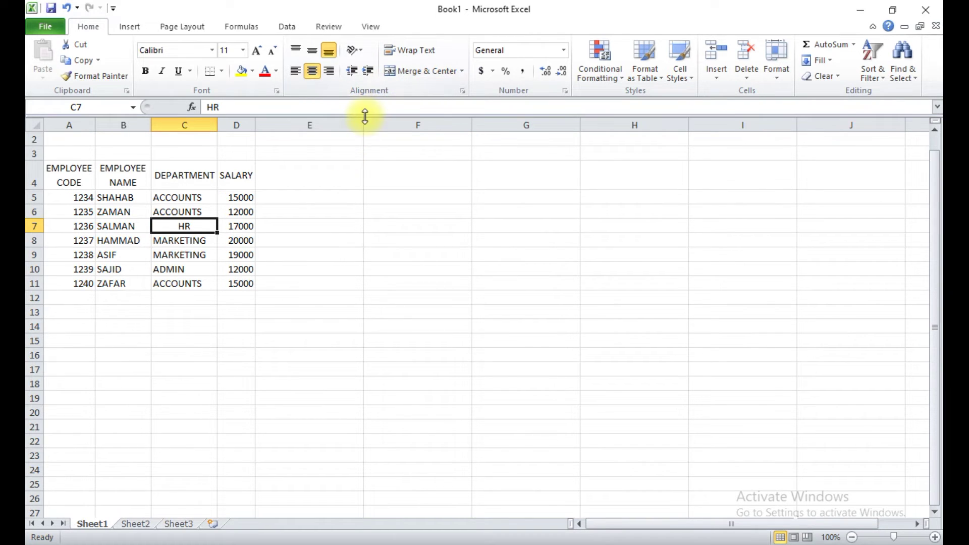
{"action": "key", "text": "ctrl+z"}
{"action": "left_click", "coordinate": [338, 210]}
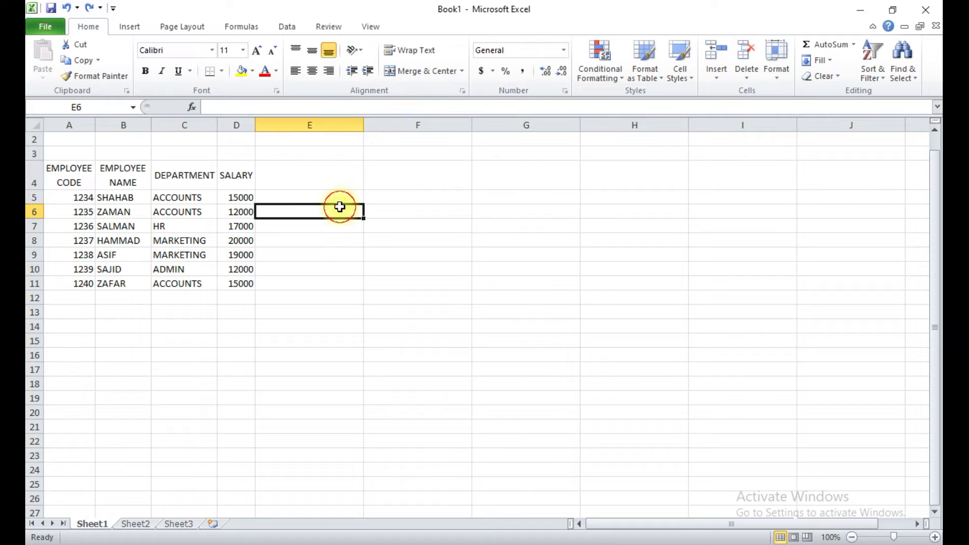
{"action": "left_click_drag", "start_coordinate": [330, 197], "coordinate": [382, 198]}
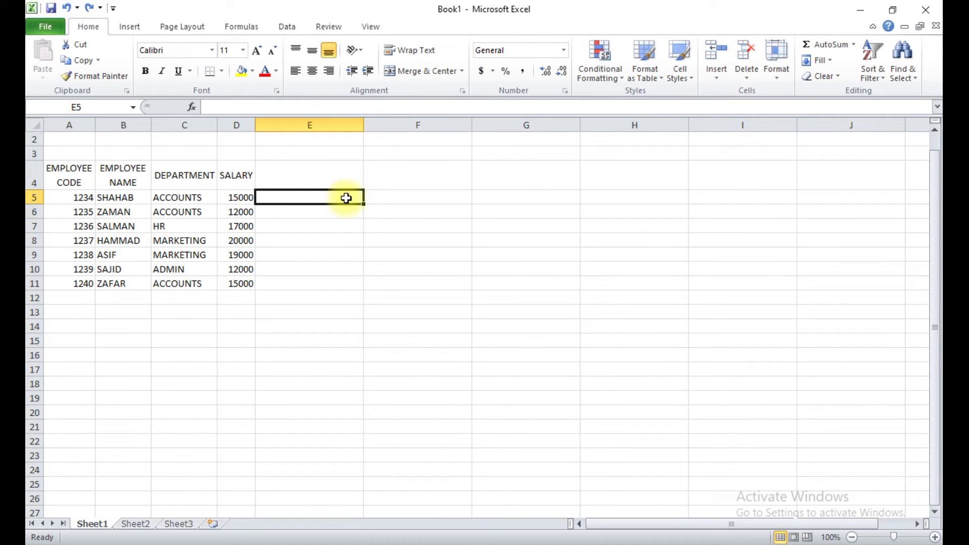
{"action": "left_click", "coordinate": [376, 236]}
{"action": "left_click_drag", "start_coordinate": [346, 197], "coordinate": [375, 199]}
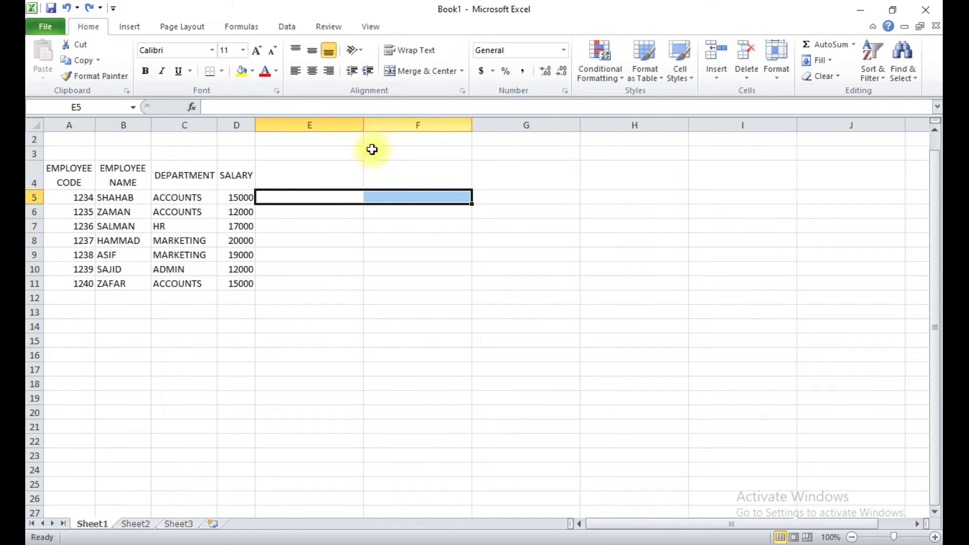
{"action": "left_click", "coordinate": [113, 170]}
{"action": "left_click_drag", "start_coordinate": [71, 153], "coordinate": [222, 158]}
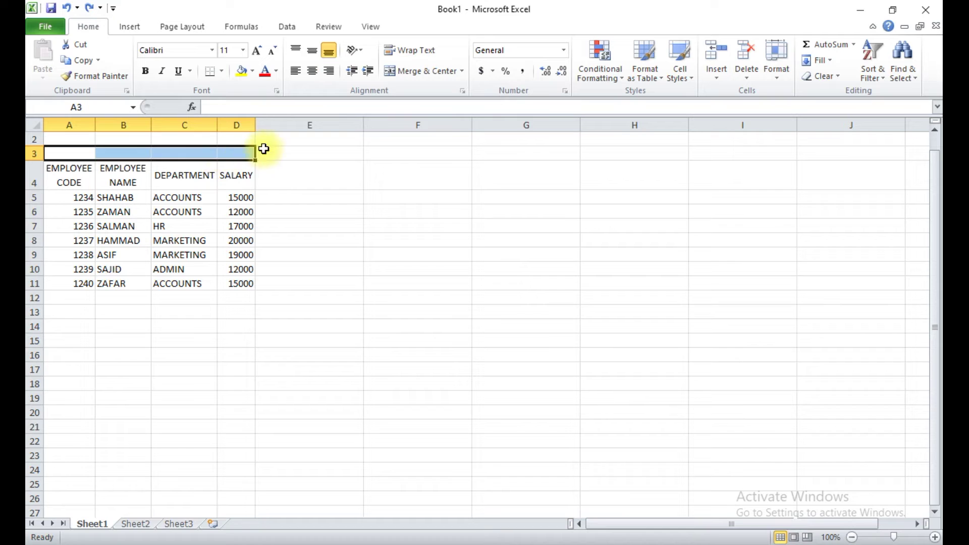
- Merge and centre A3:D3 and enter the title 'ABC. CO'
{"action": "left_click", "coordinate": [431, 77]}
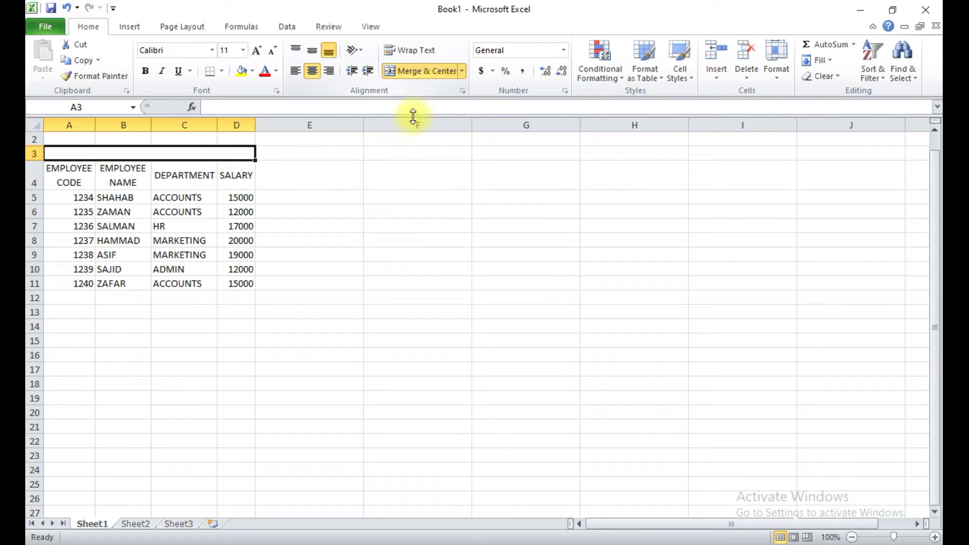
{"action": "left_click", "coordinate": [383, 176]}
{"action": "left_click", "coordinate": [204, 150]}
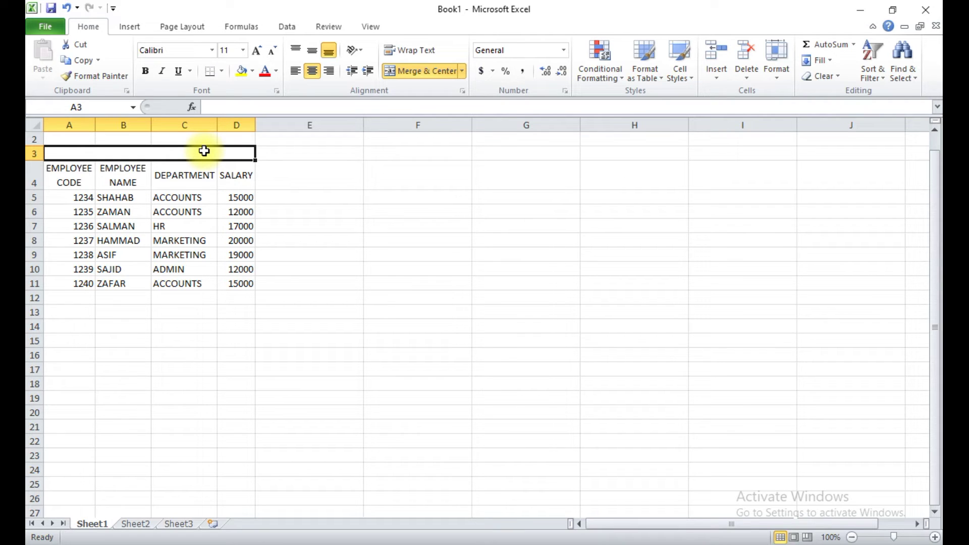
{"action": "type", "text": "AB"}
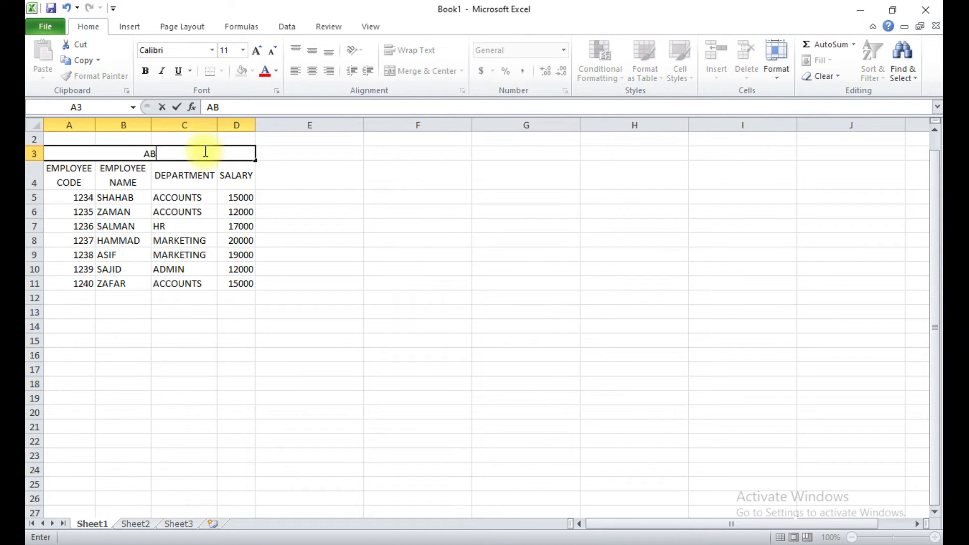
{"action": "type", "text": "C. CO"}
{"action": "key", "text": "Return"}
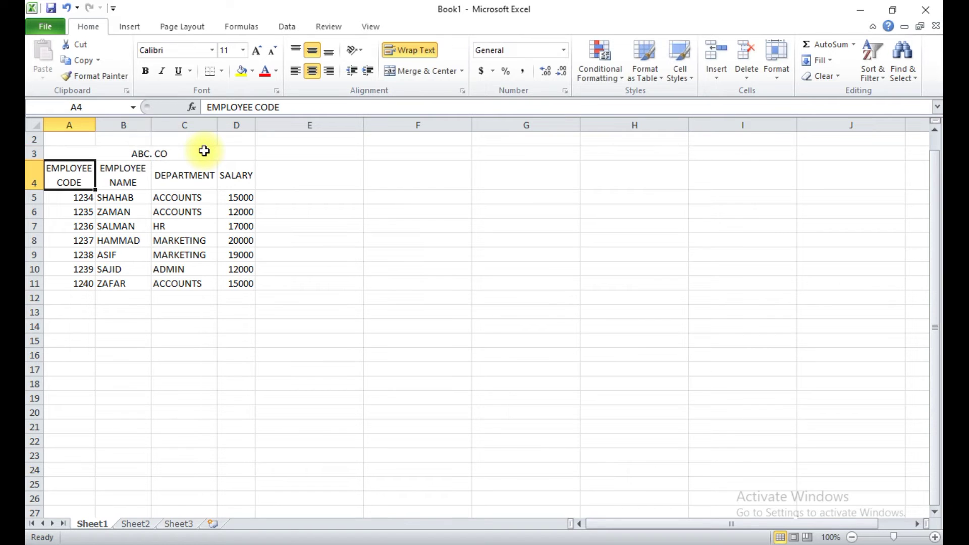
{"action": "left_click", "coordinate": [204, 151]}
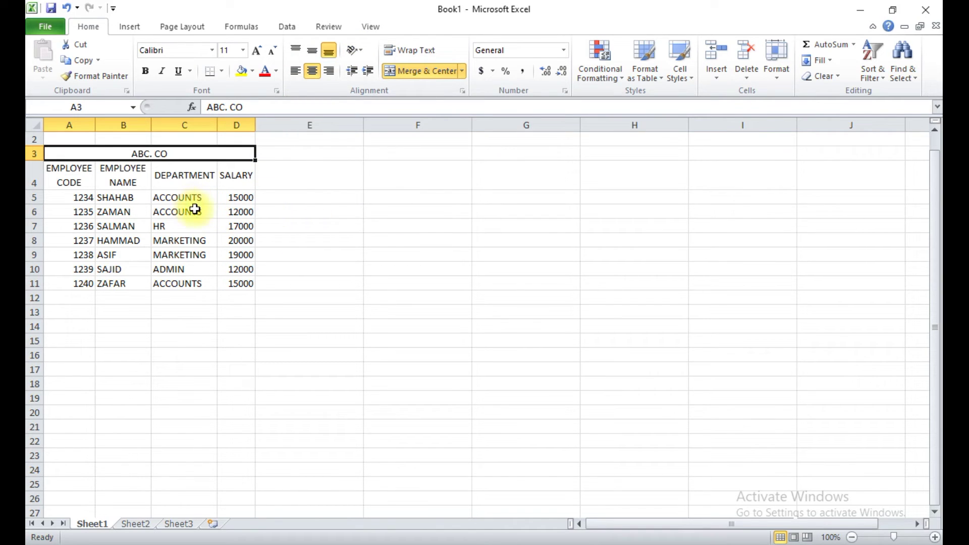
{"action": "left_click", "coordinate": [74, 126]}
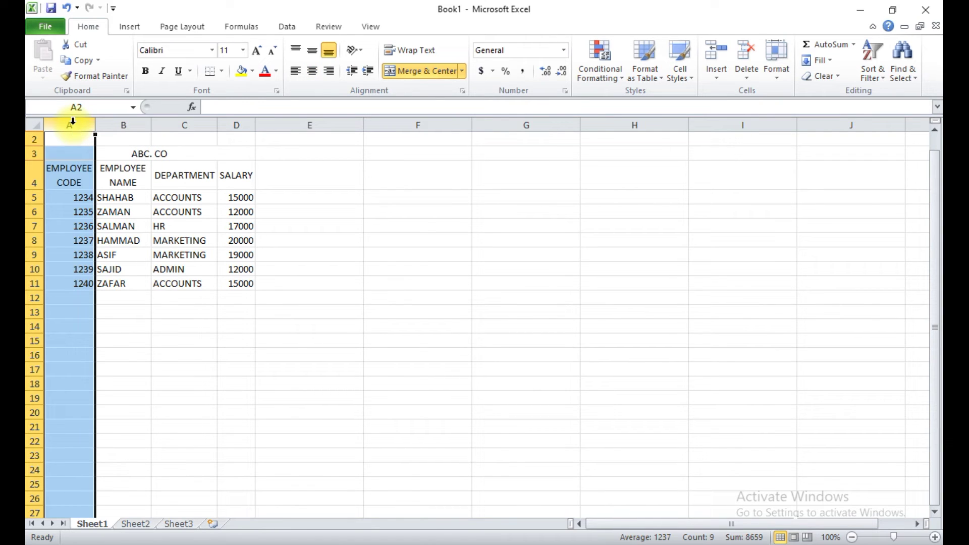
- Insert a new column A with Ctrl+Shift+= and enter the header MONTH in A4
{"action": "key", "text": "ctrl+shift+plus"}
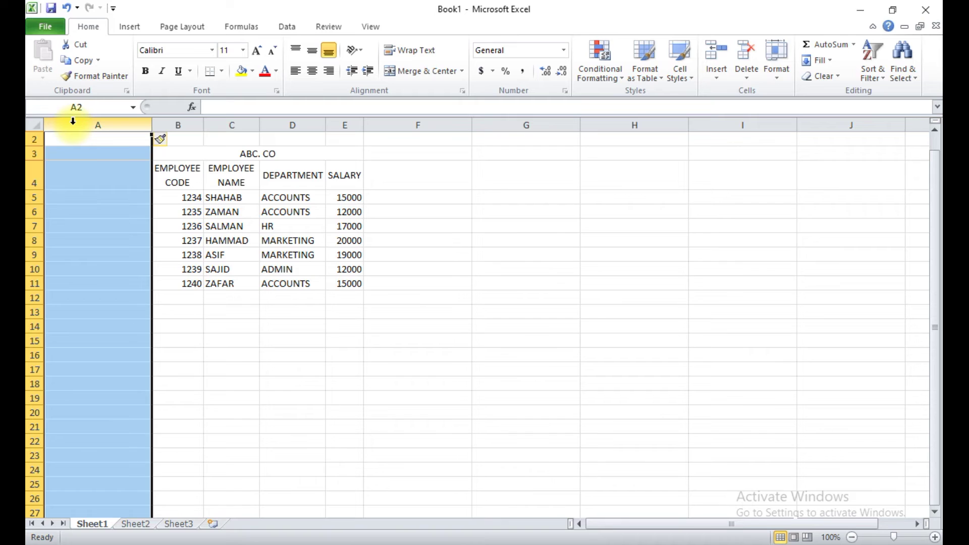
{"action": "key", "text": "Left"}
{"action": "key", "text": "Down"}
{"action": "key", "text": "Down"}
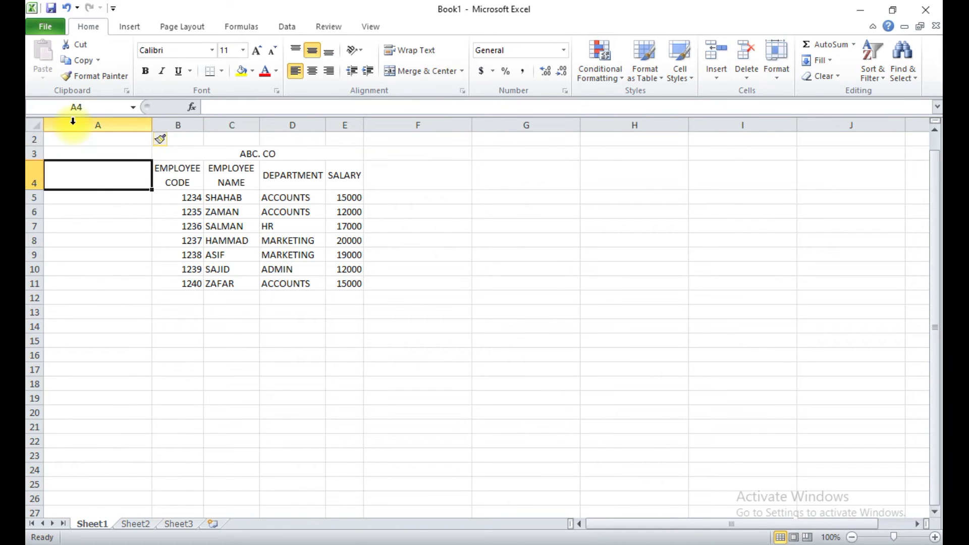
{"action": "type", "text": "MONTH"}
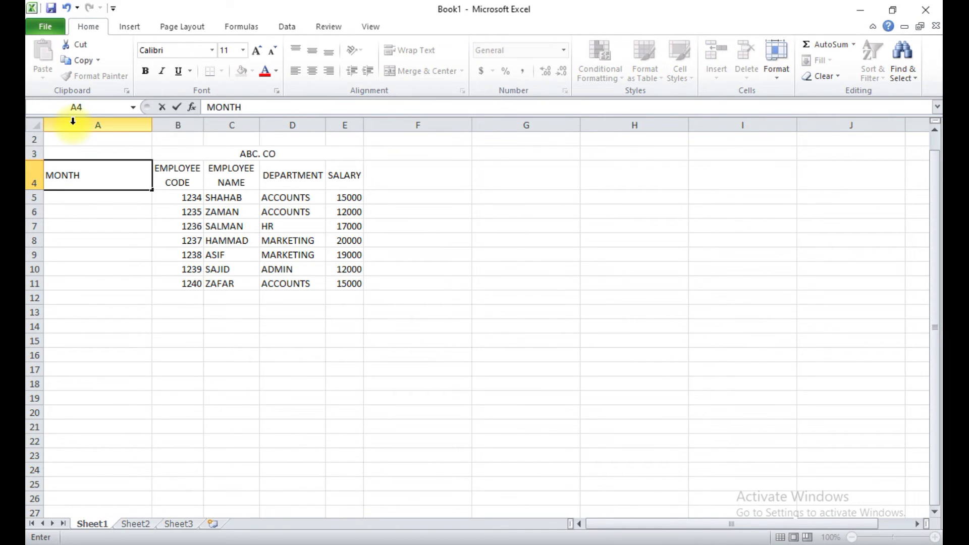
{"action": "key", "text": "Return"}
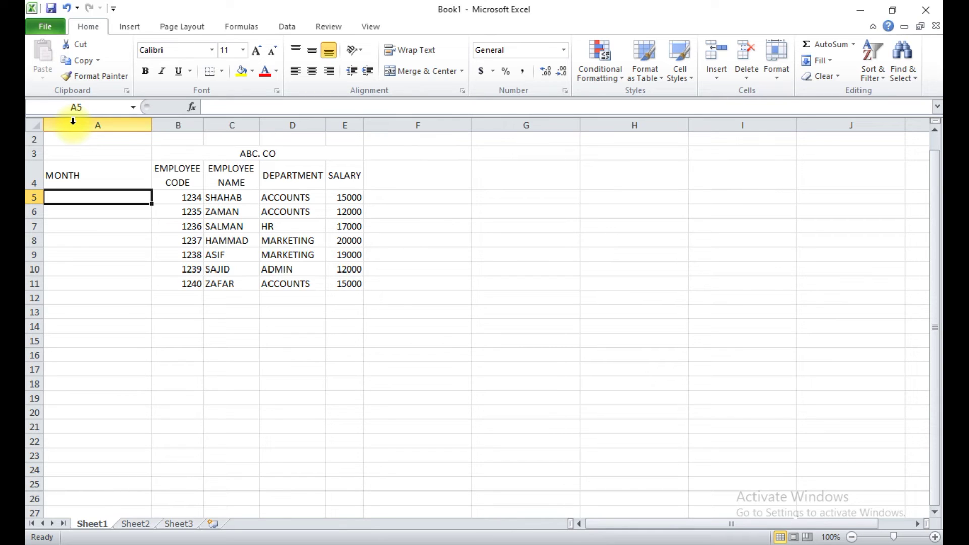
{"action": "key", "text": "shift+Down"}
{"action": "key", "text": "shift+Down"}
{"action": "key", "text": "shift+Down"}
{"action": "key", "text": "shift+Down"}
{"action": "key", "text": "shift+Down"}
{"action": "key", "text": "shift+Down"}
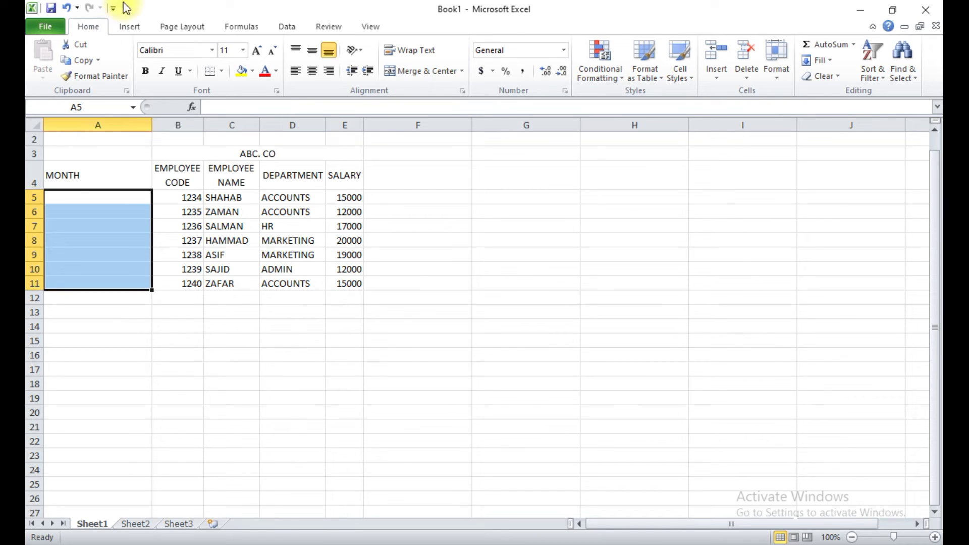
- Merge A5:A11, enter April 2022 so it shows Apr-22, and middle-align it
{"action": "left_click", "coordinate": [404, 72]}
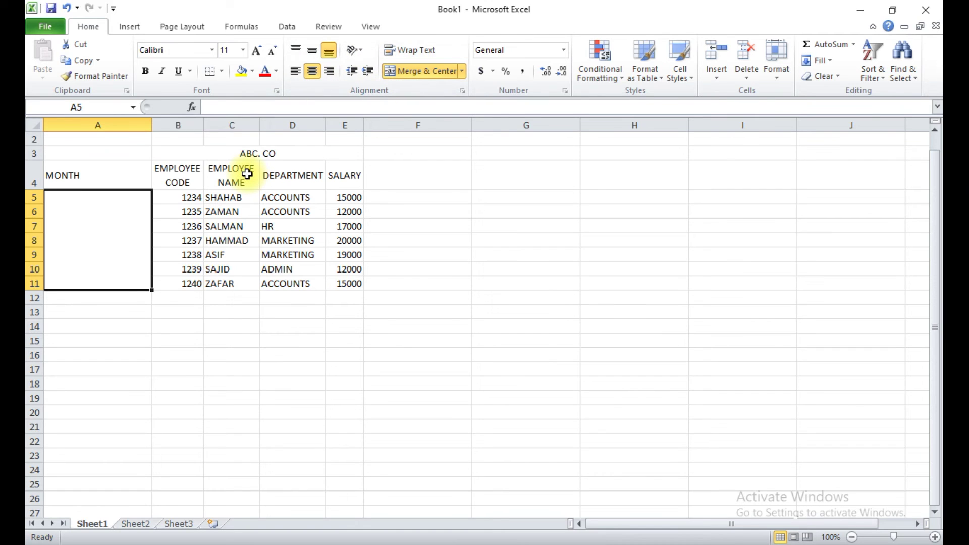
{"action": "type", "text": "APRIL"}
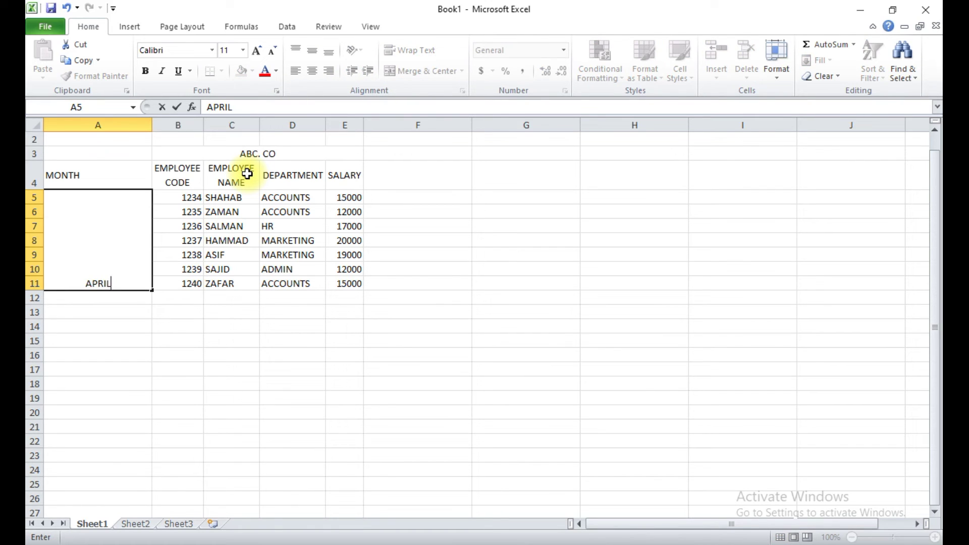
{"action": "type", "text": " 2022"}
{"action": "key", "text": "Return"}
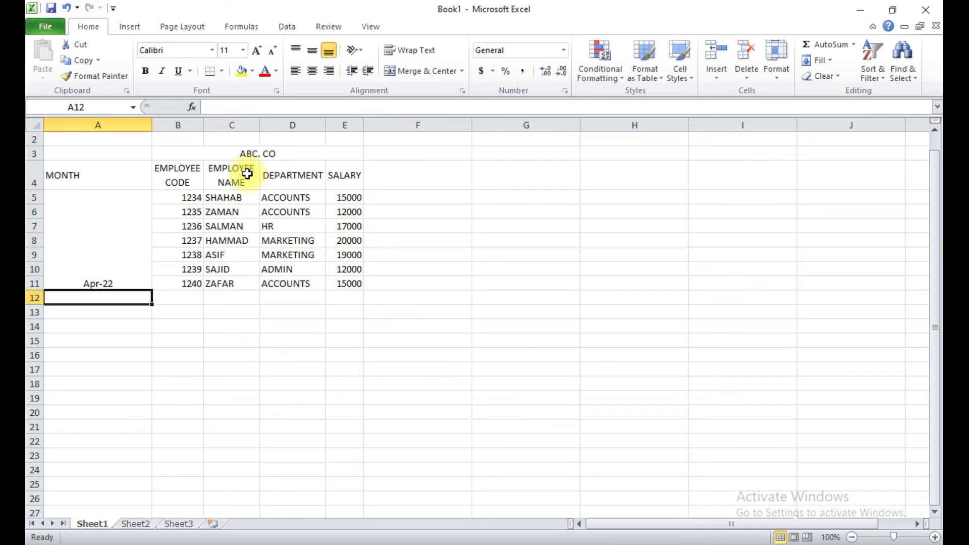
{"action": "key", "text": "Up"}
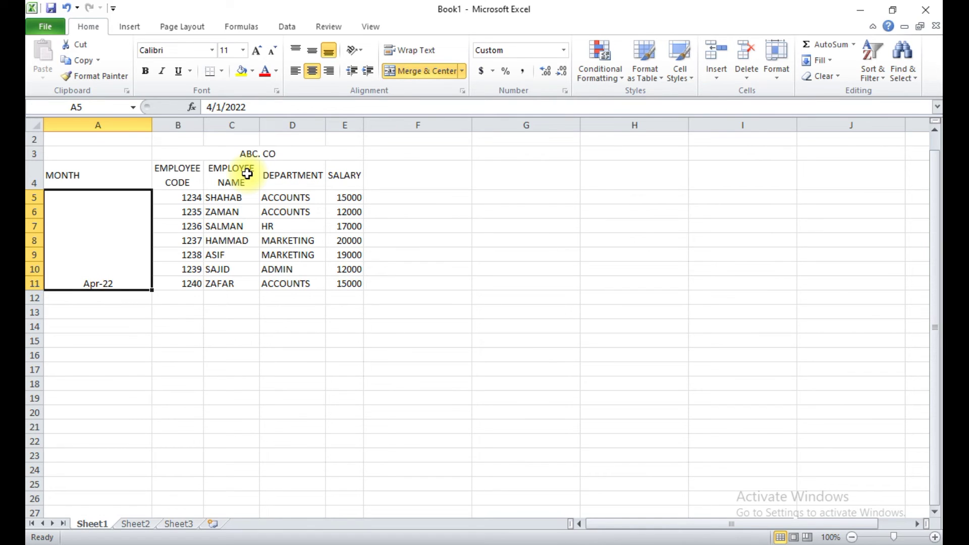
{"action": "left_click", "coordinate": [312, 50]}
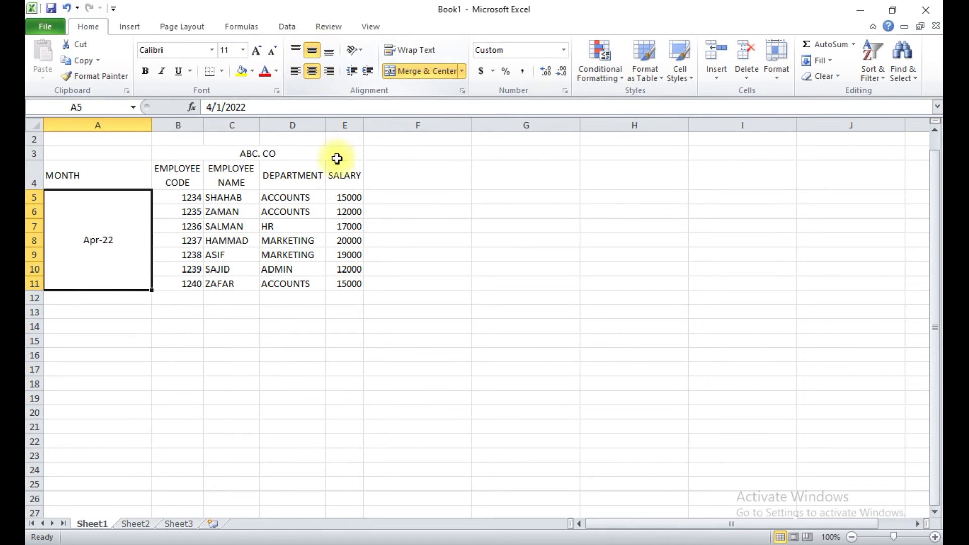
- Set the Apr-22 cell to Vertical Text and auto-fit column A's width
{"action": "left_click", "coordinate": [362, 51]}
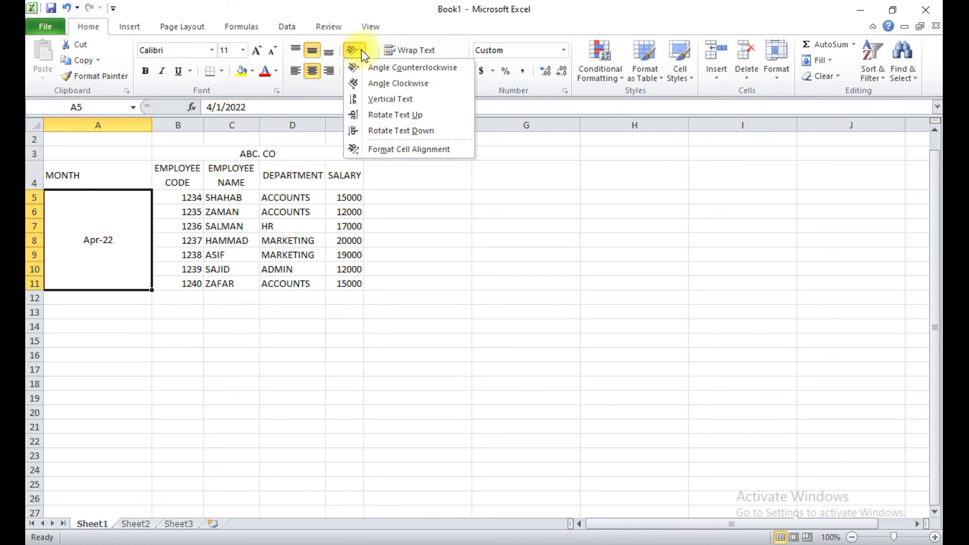
{"action": "left_click", "coordinate": [366, 99]}
{"action": "left_click_drag", "start_coordinate": [151, 130], "coordinate": [118, 131]}
{"action": "double_click", "coordinate": [118, 127]}
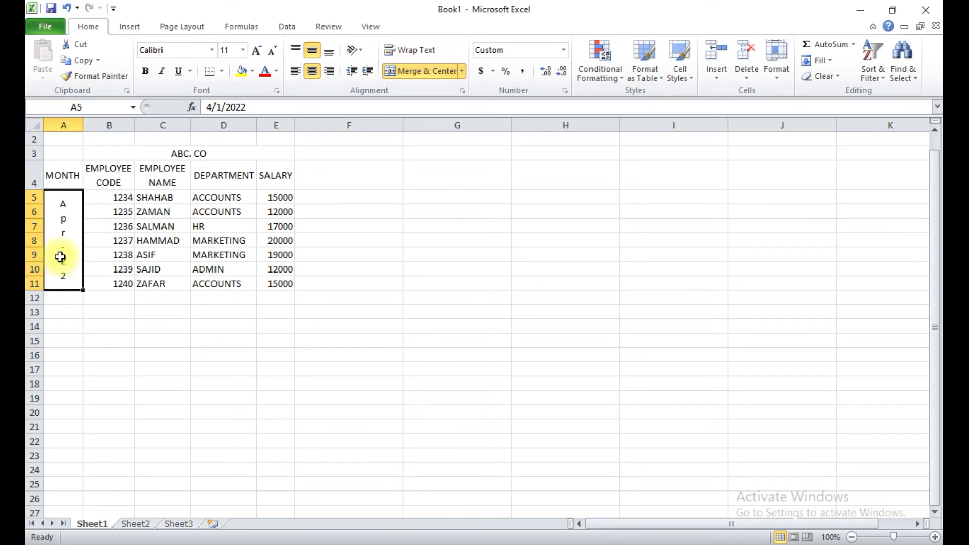
- Give the Apr-22 text the Angle Counterclockwise orientation after trying Rotate Up and Vertical
{"action": "left_click", "coordinate": [365, 56]}
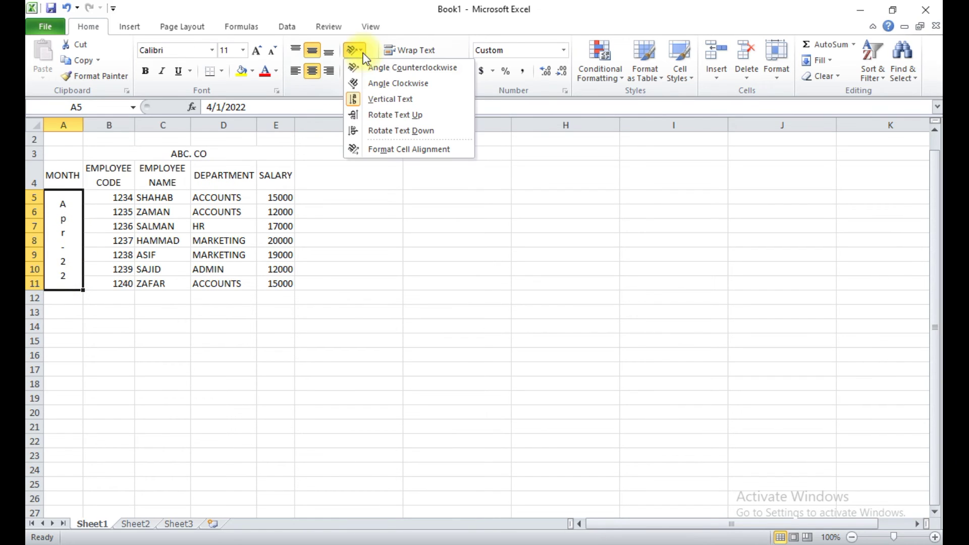
{"action": "left_click", "coordinate": [376, 116]}
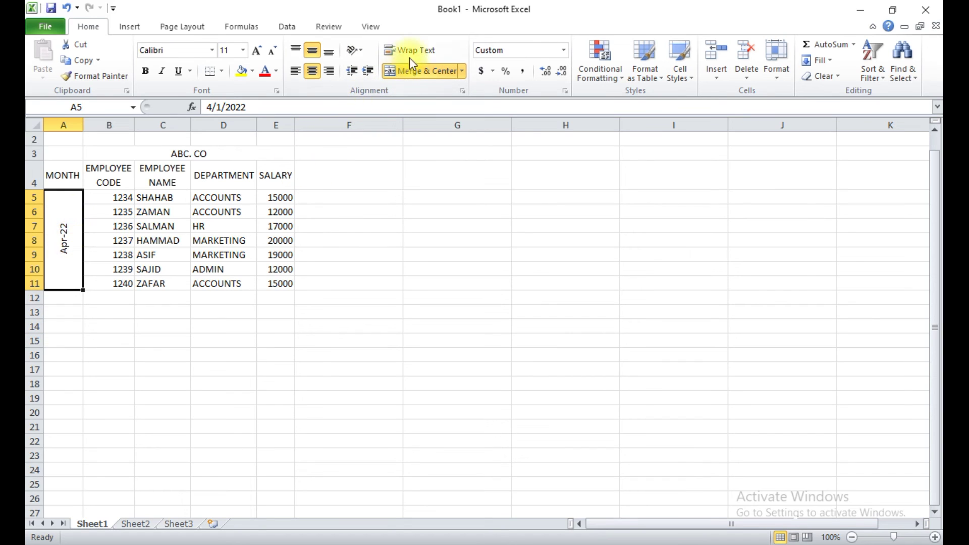
{"action": "left_click", "coordinate": [366, 52]}
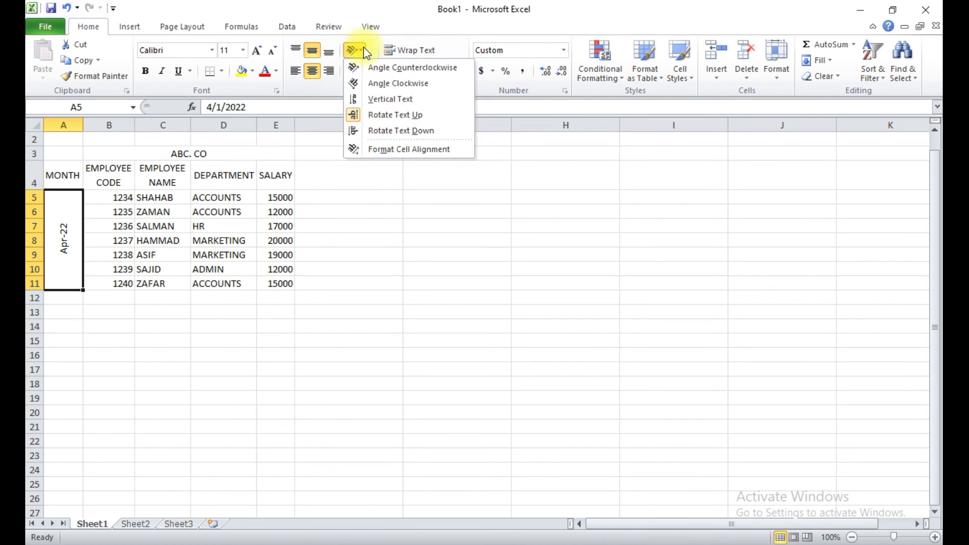
{"action": "left_click", "coordinate": [376, 98]}
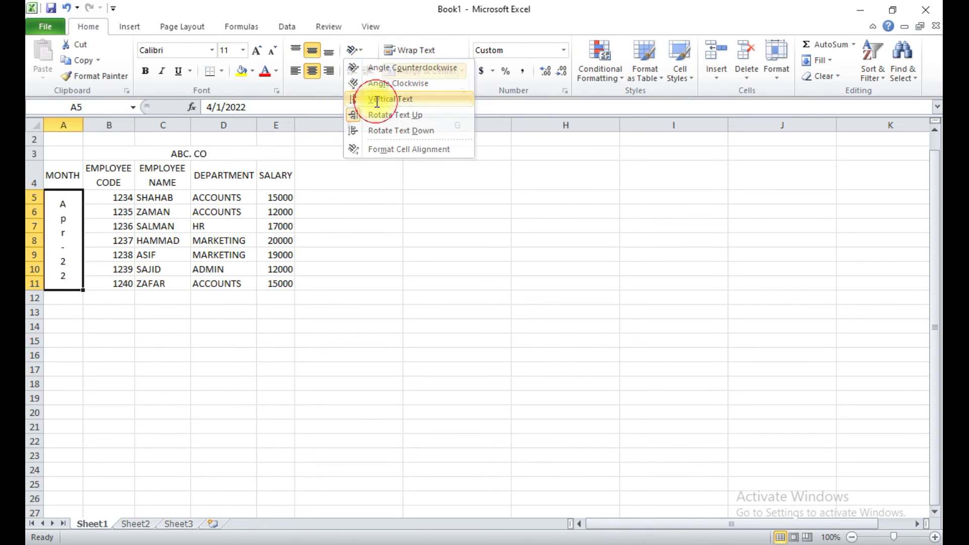
{"action": "left_click", "coordinate": [356, 50]}
{"action": "left_click", "coordinate": [368, 70]}
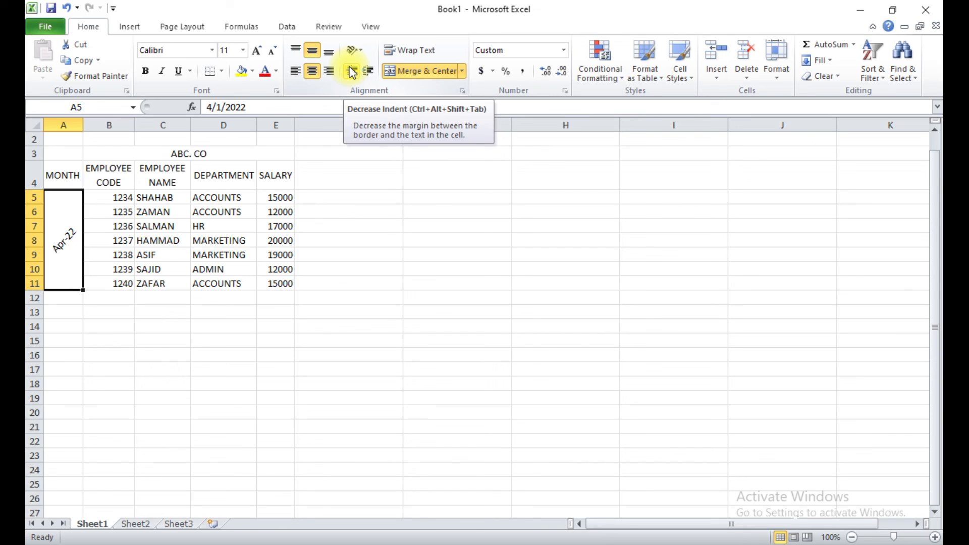
{"action": "left_click", "coordinate": [164, 198]}
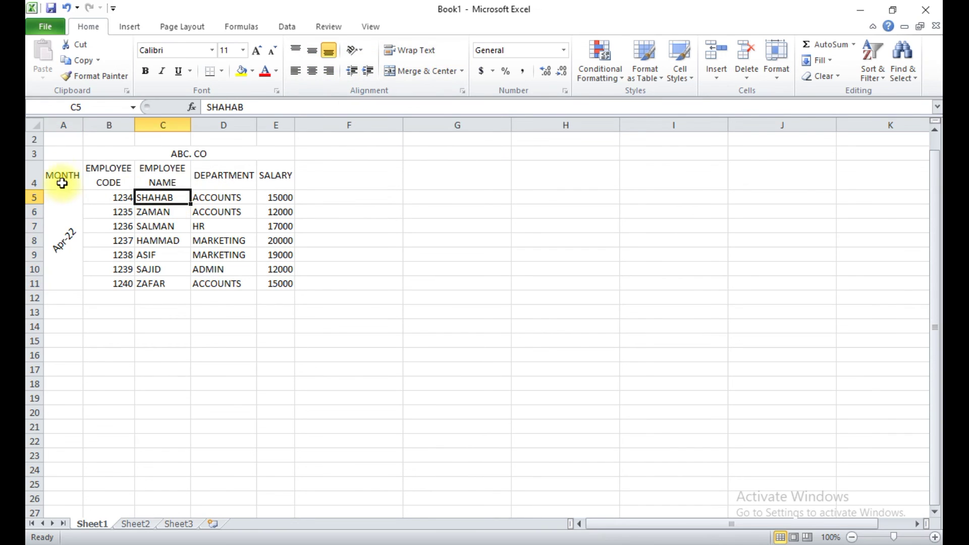